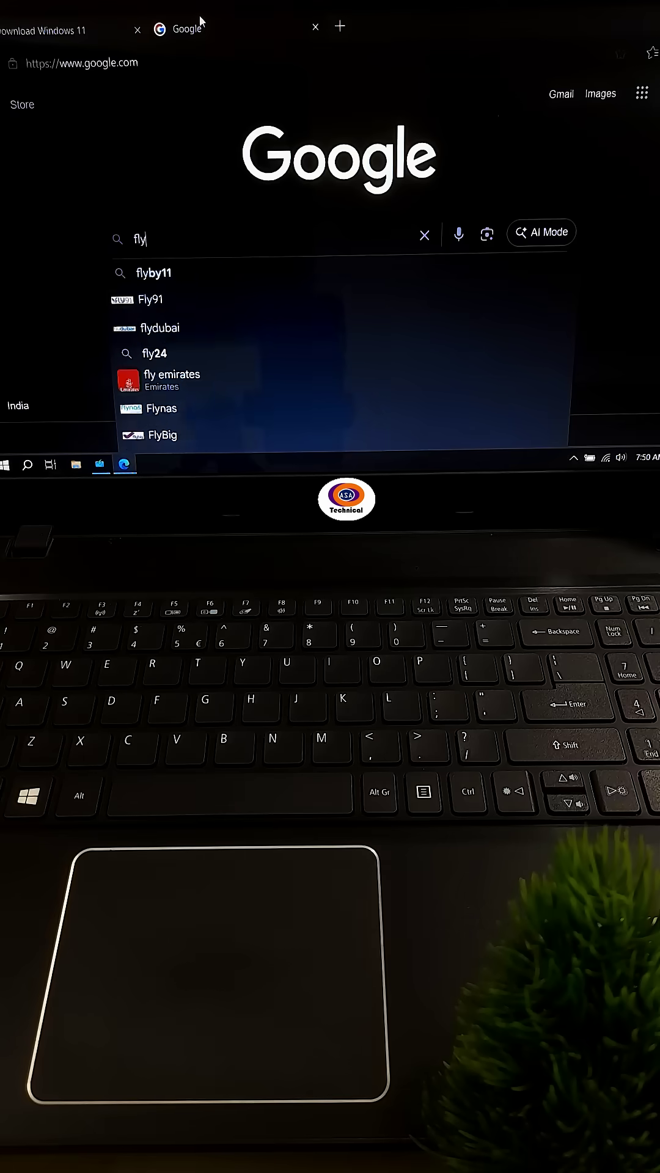
text(oobe)
- Run the Google search for 'flyoobe'
key(Return)
scroll(112, 233, down, 3)
- Download FlyoobeApp.zip from the Flyoobe 1.1 release on the Flyby11 GitHub page
click(110, 196)
scroll(388, 248, down, 5)
scroll(553, 279, down, 2)
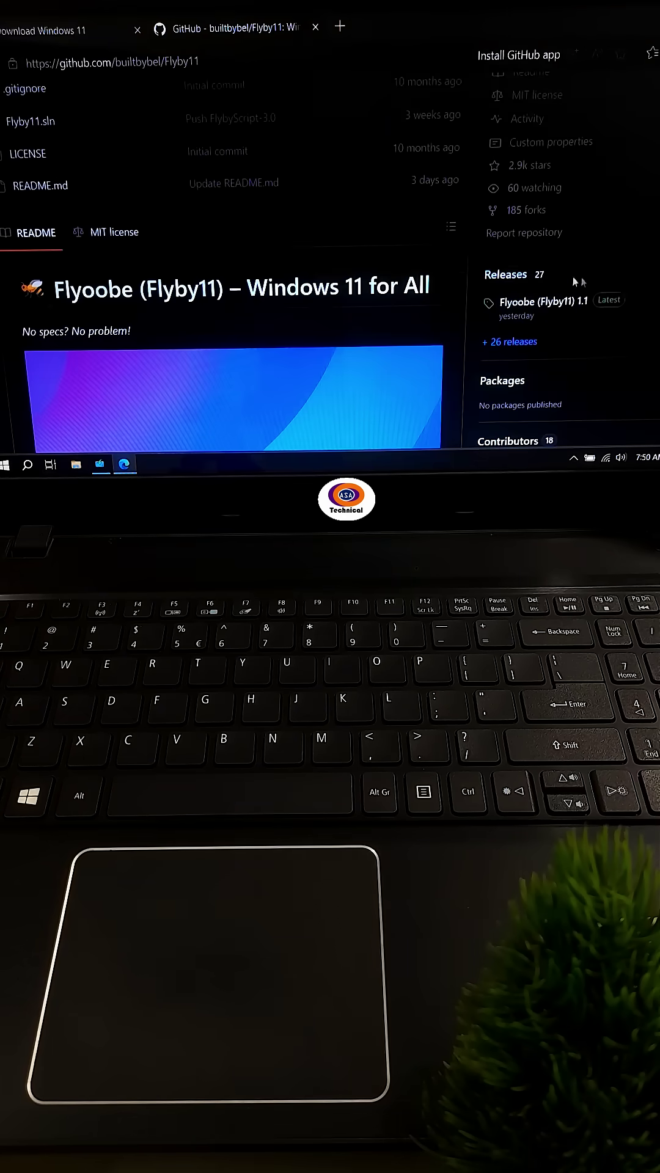
click(609, 304)
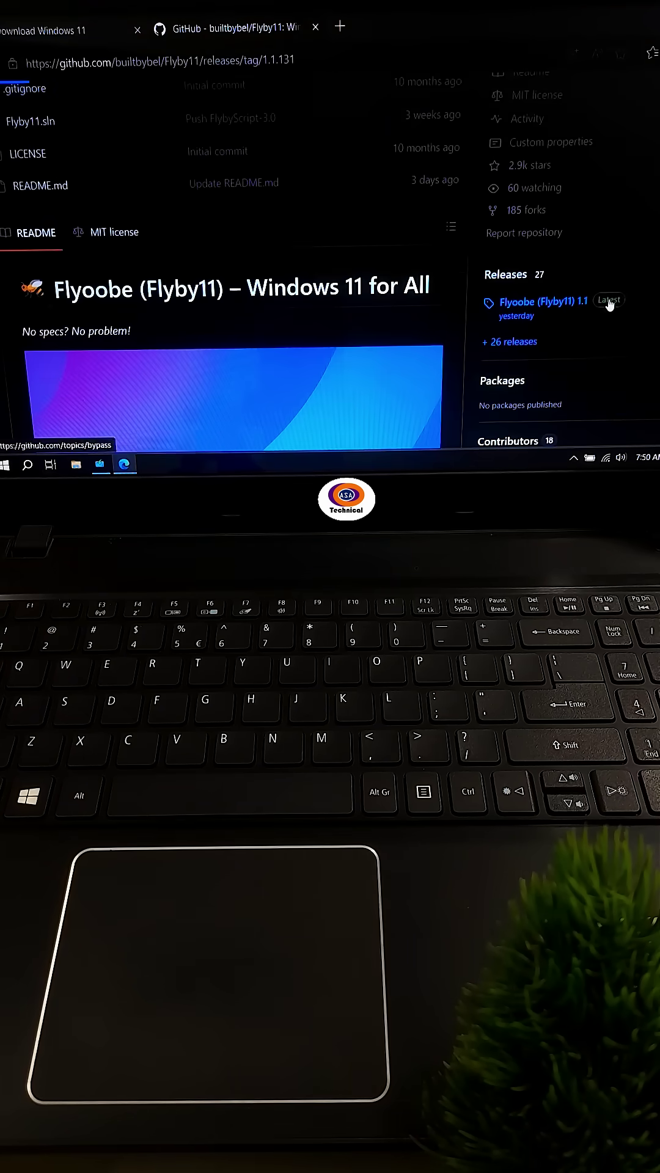
scroll(271, 305, down, 5)
scroll(271, 306, down, 2)
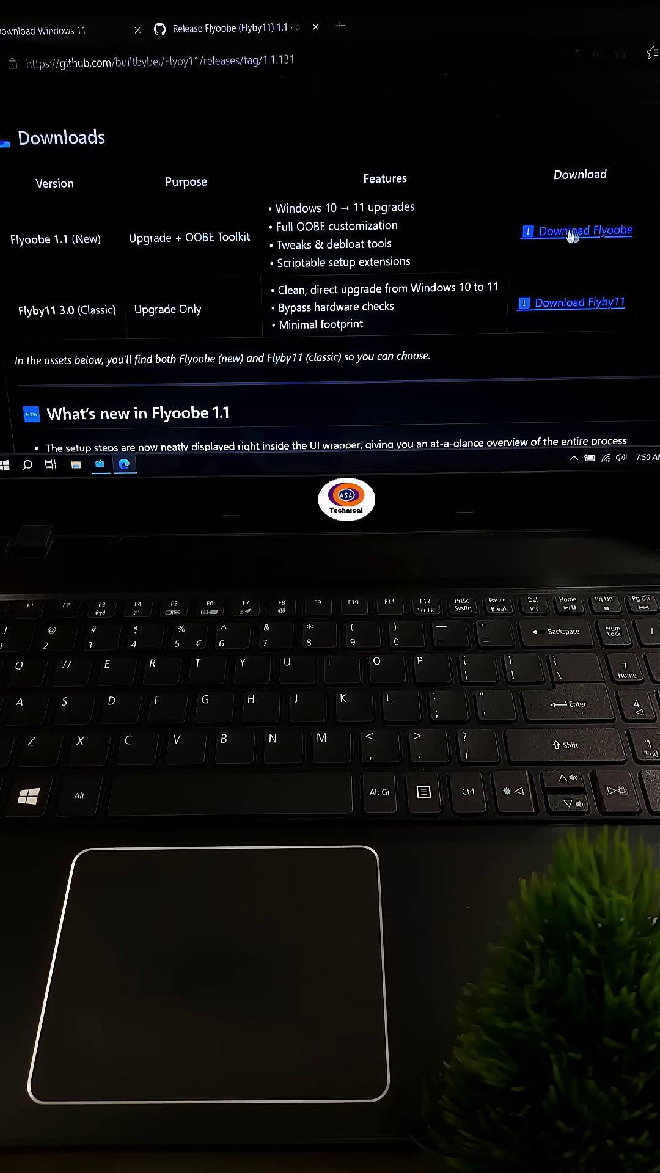
click(592, 236)
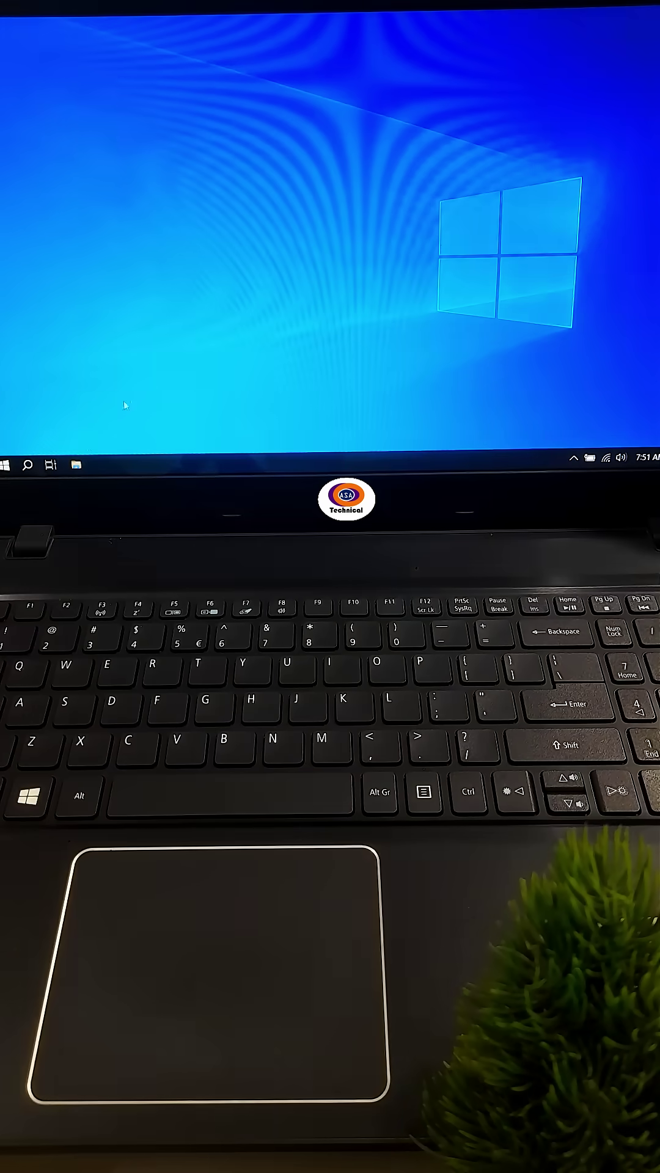
- Eject the mounted DVD ISO drive from This PC in File Explorer
click(76, 465)
click(21, 290)
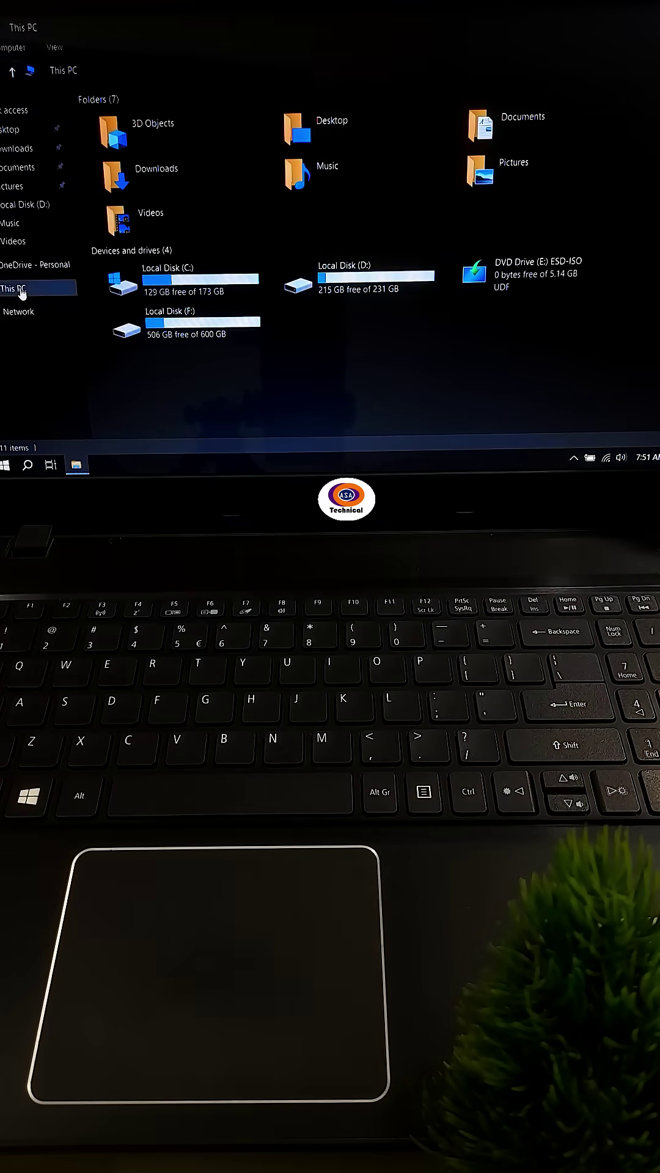
click(499, 273)
right_click(504, 272)
click(537, 188)
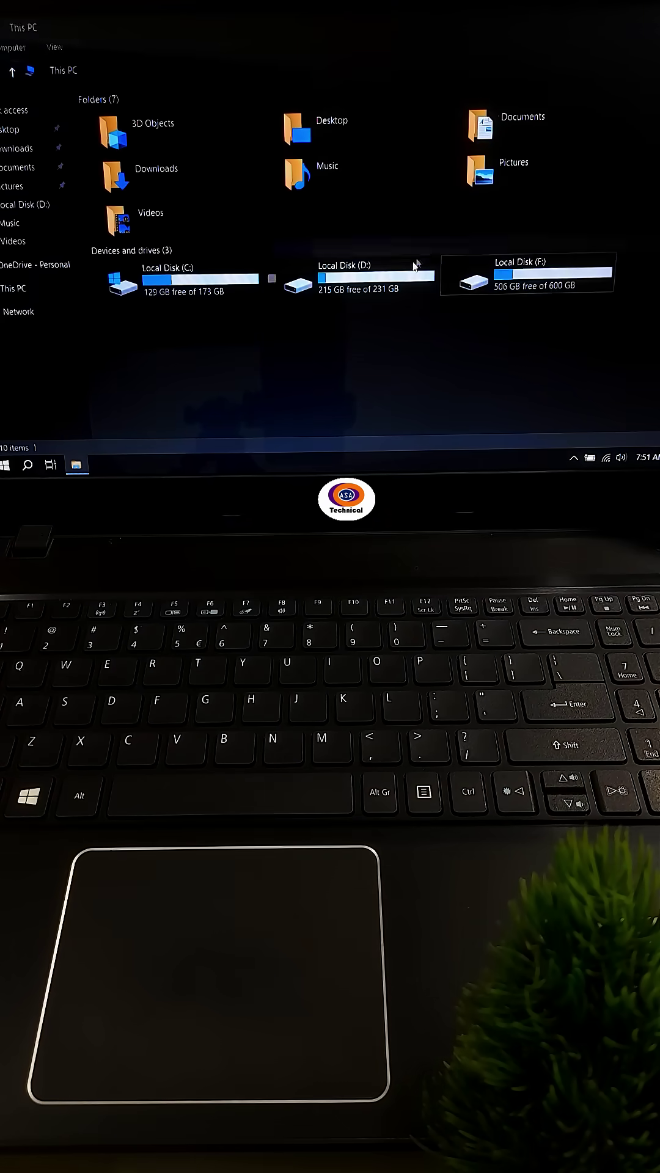
- Launch Flyoobe.exe from the FlyoobeApp folder on Local Disk (D:)
double_click(373, 286)
double_click(115, 137)
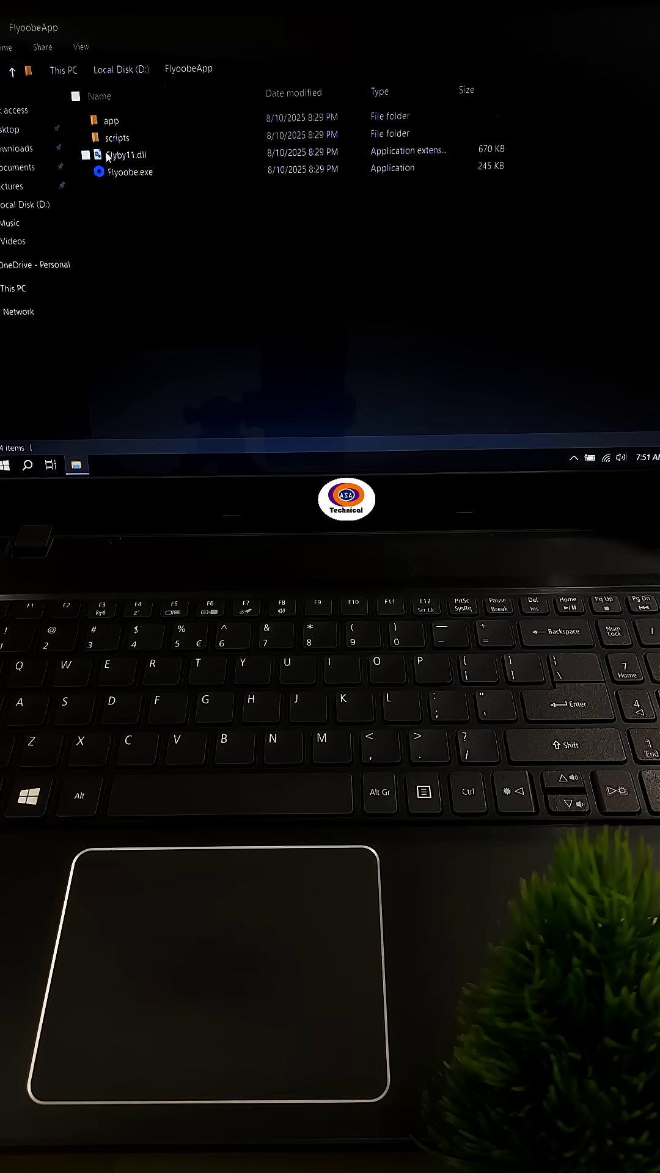
double_click(129, 172)
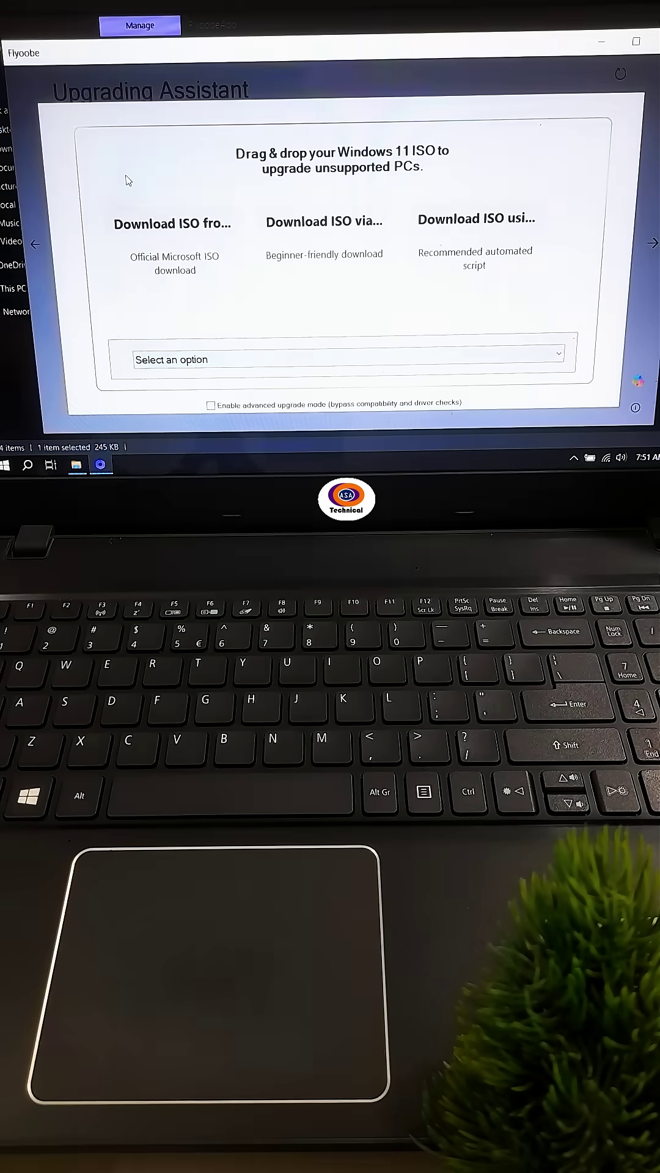
- Choose 'Select ISO from local computer', pick Windows11.iso, approve the UAC prompt and acknowledge
click(244, 364)
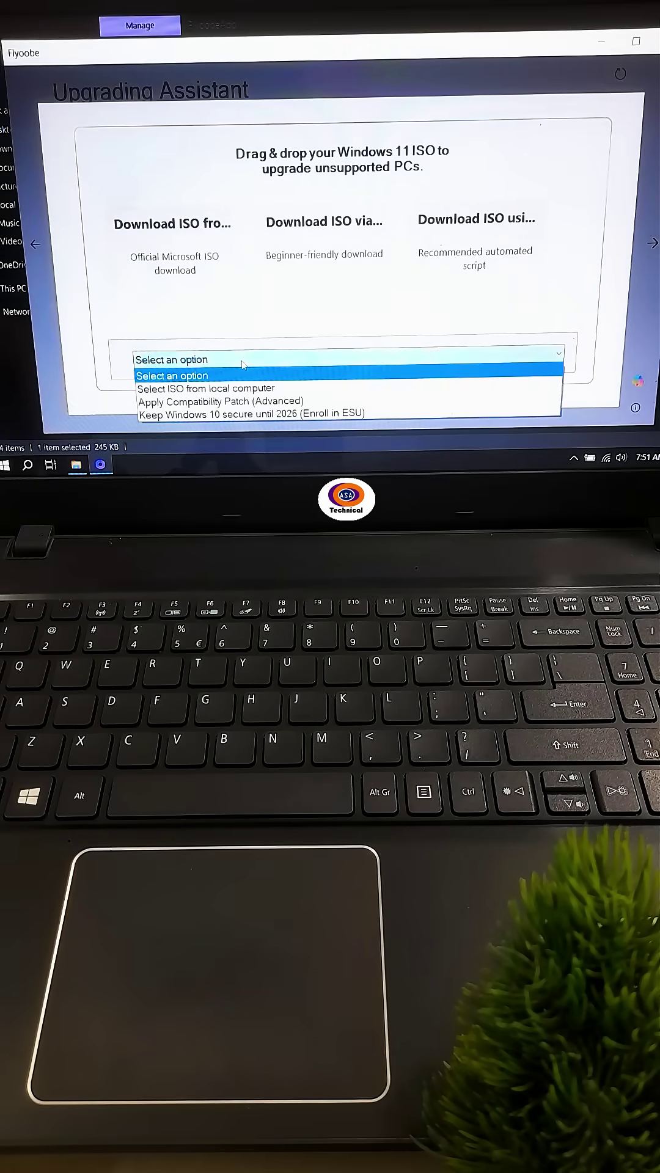
click(206, 389)
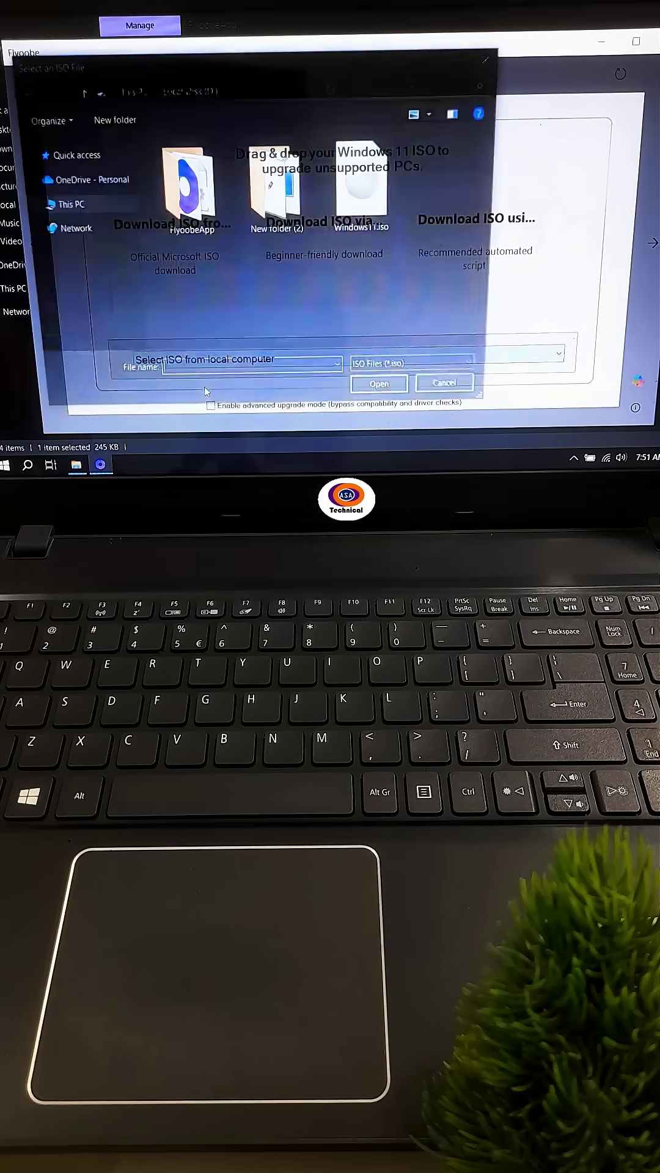
click(383, 192)
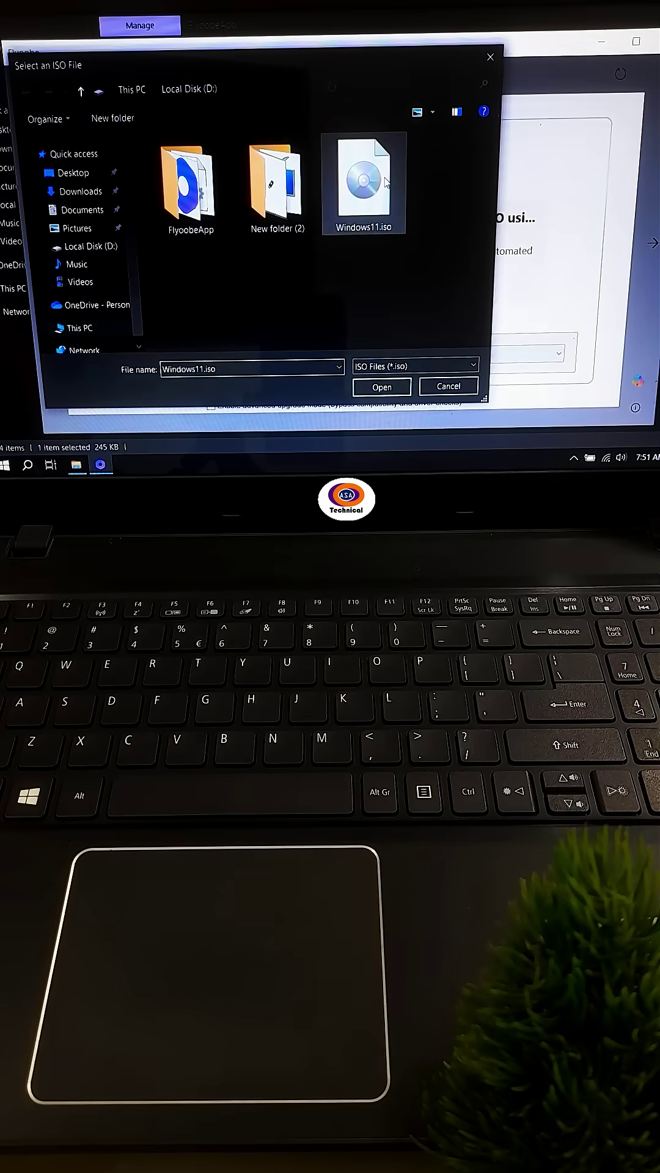
click(384, 386)
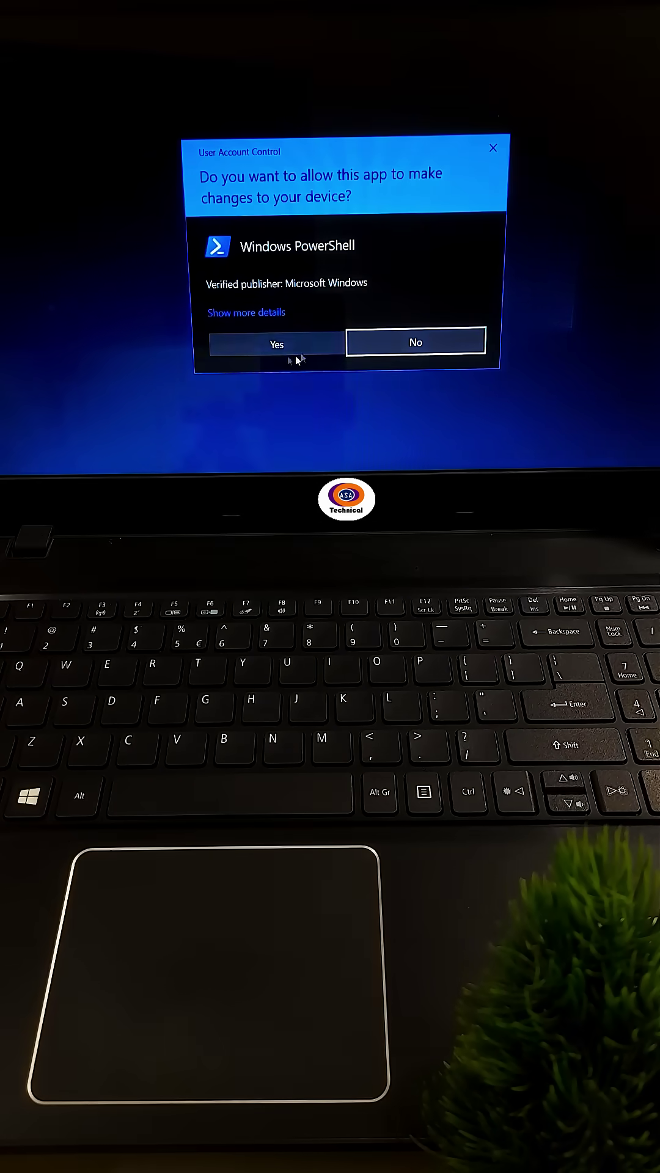
click(277, 348)
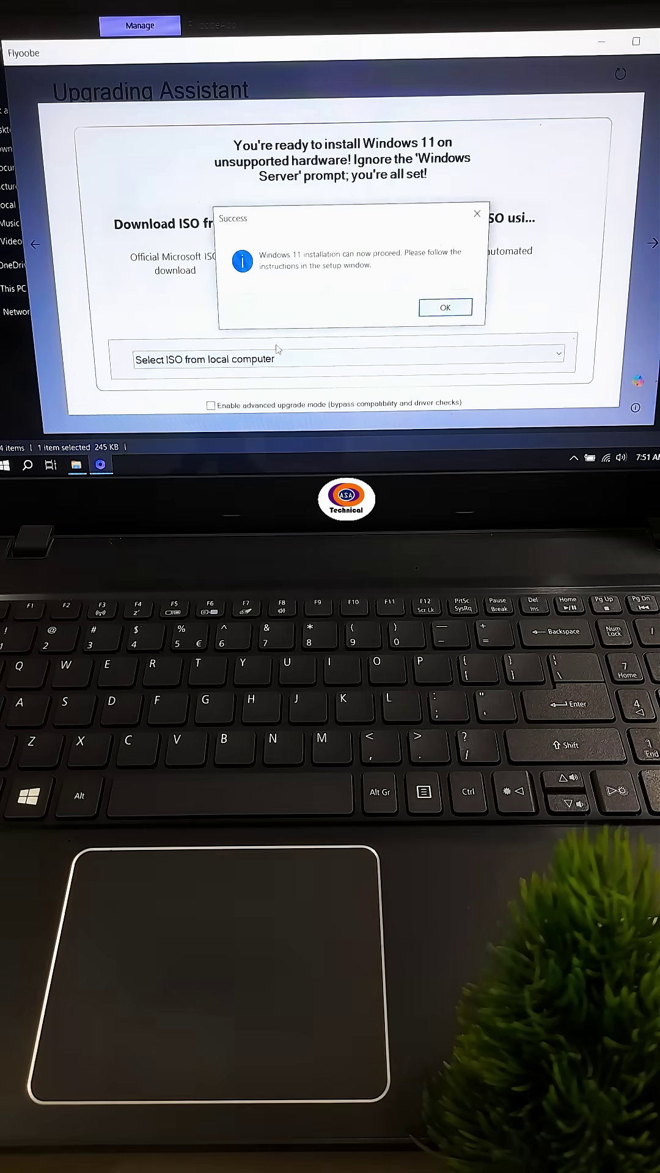
click(448, 306)
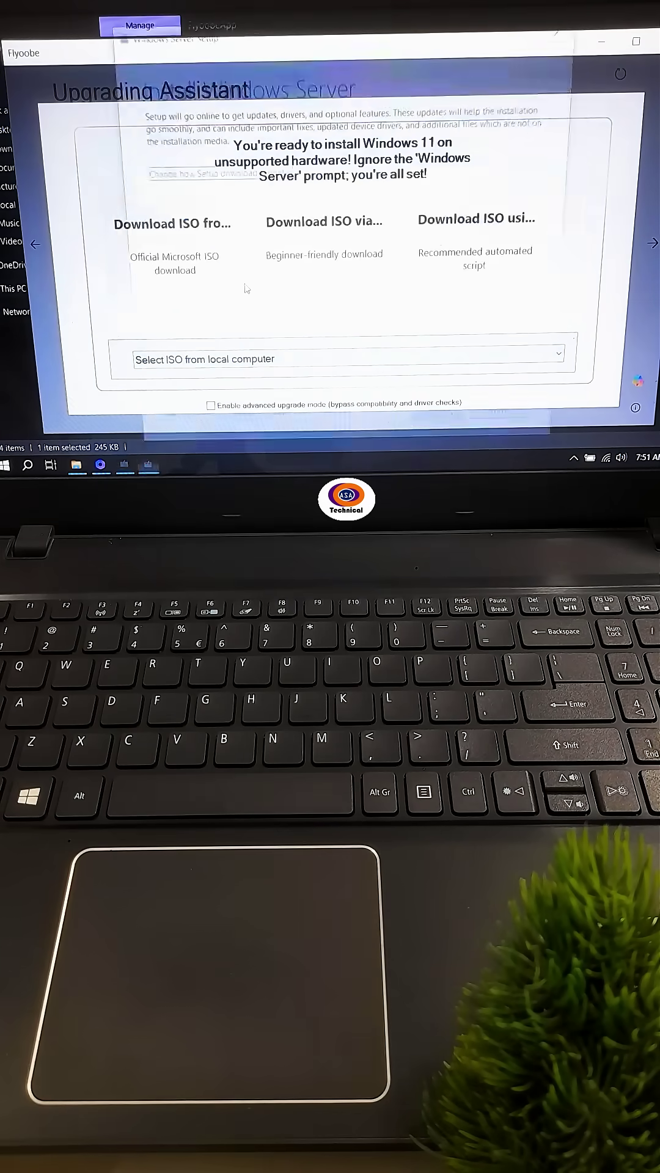
- Choose 'Not right now' for updates, accept the license, and keep files, settings and apps
click(243, 174)
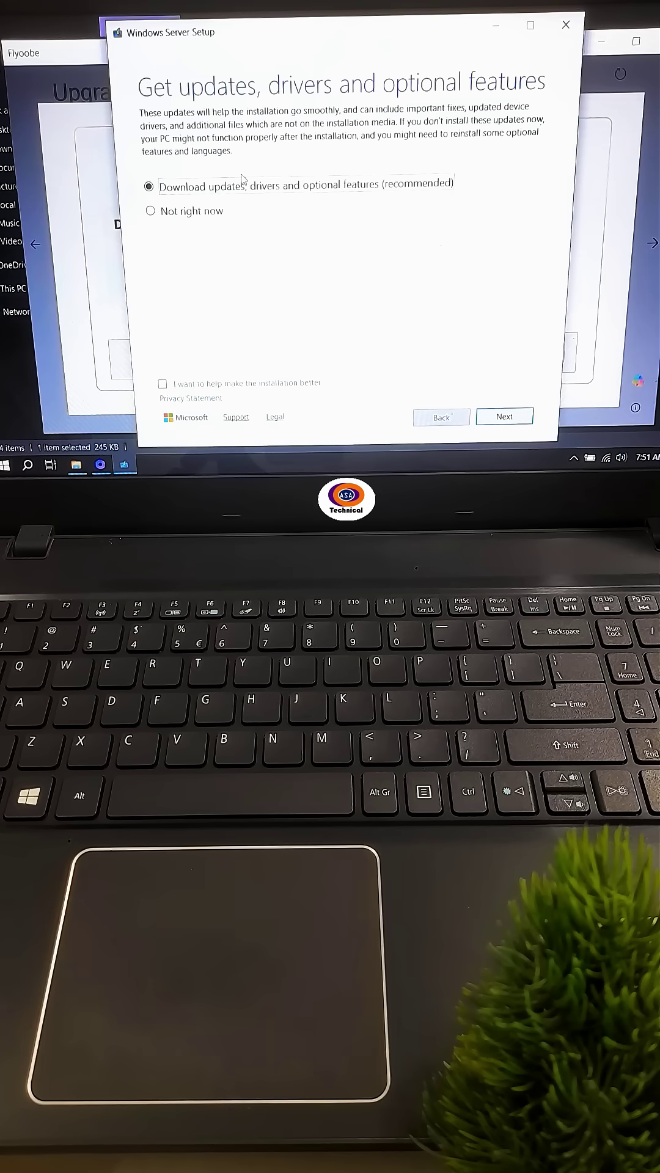
click(153, 211)
click(504, 416)
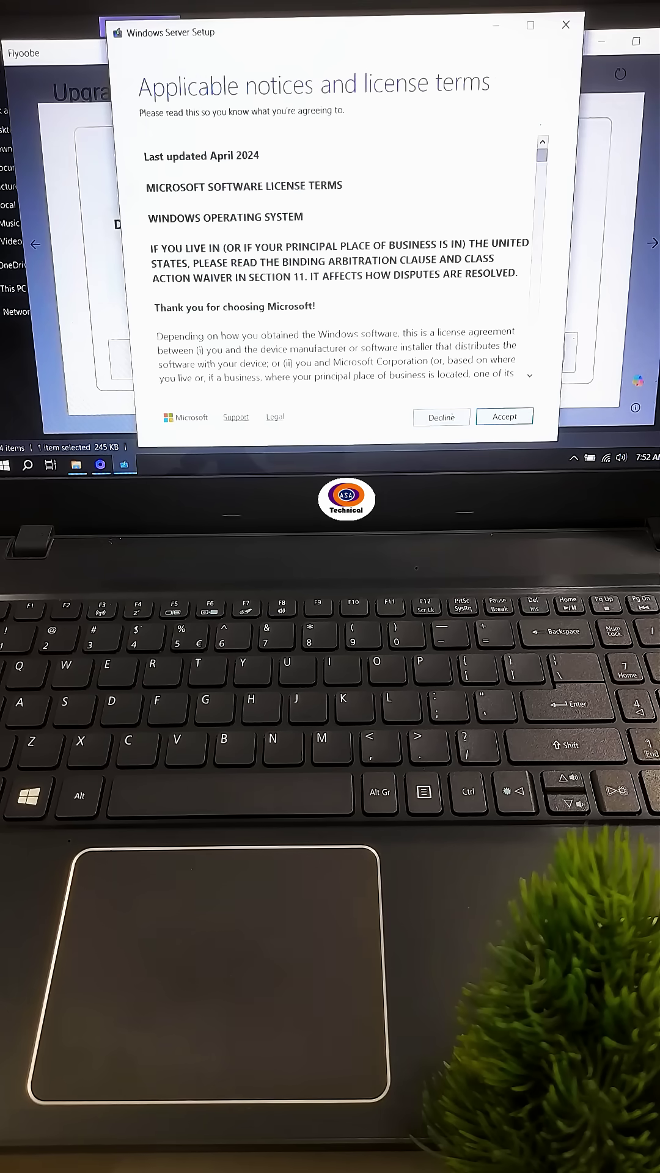
click(504, 416)
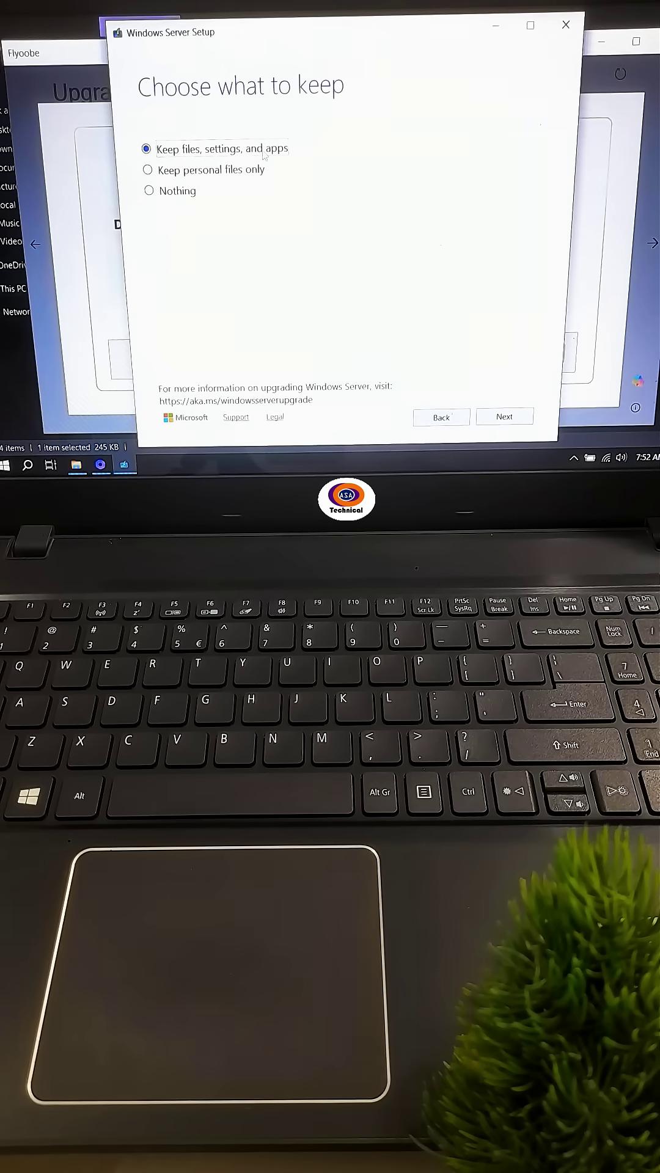
click(505, 416)
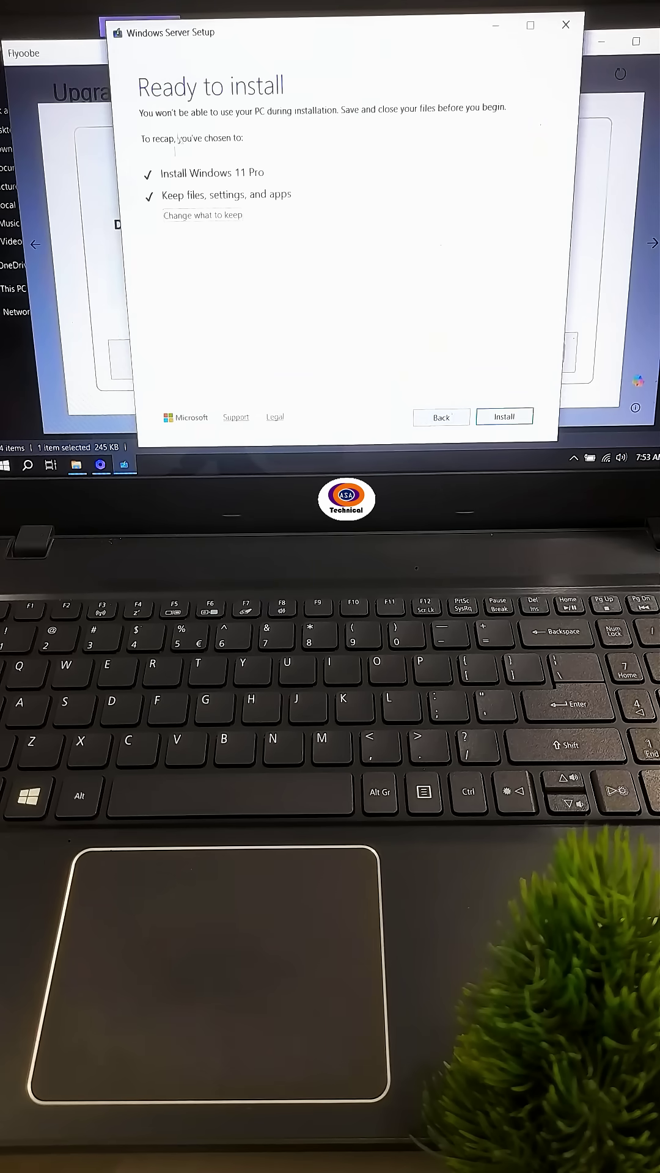
click(521, 416)
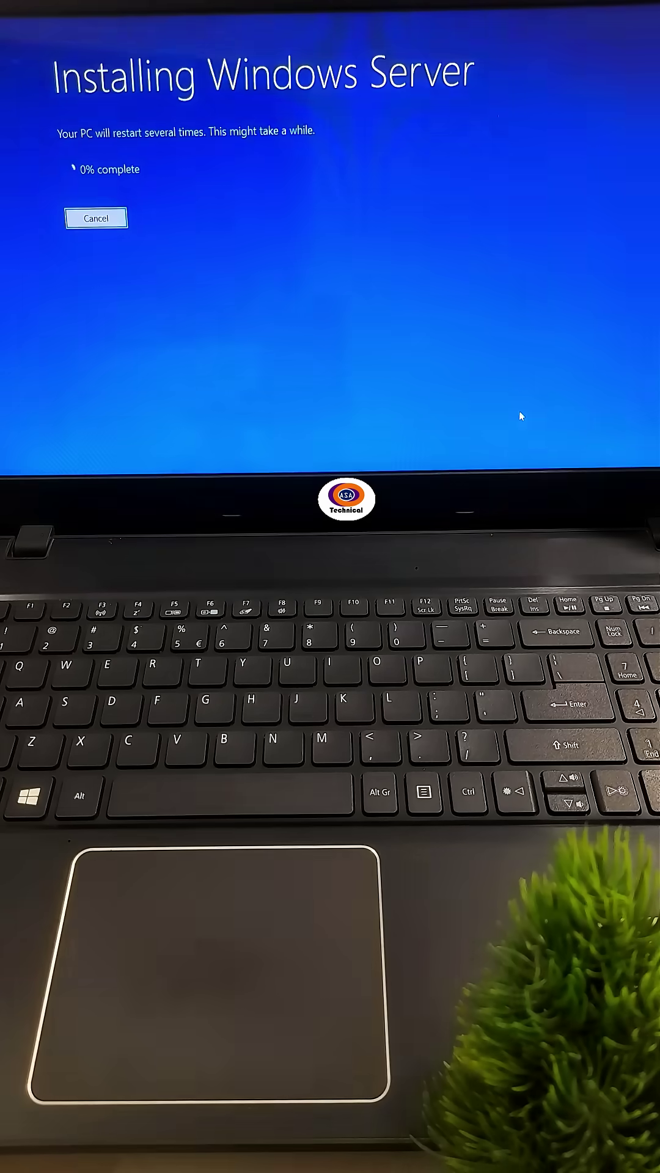